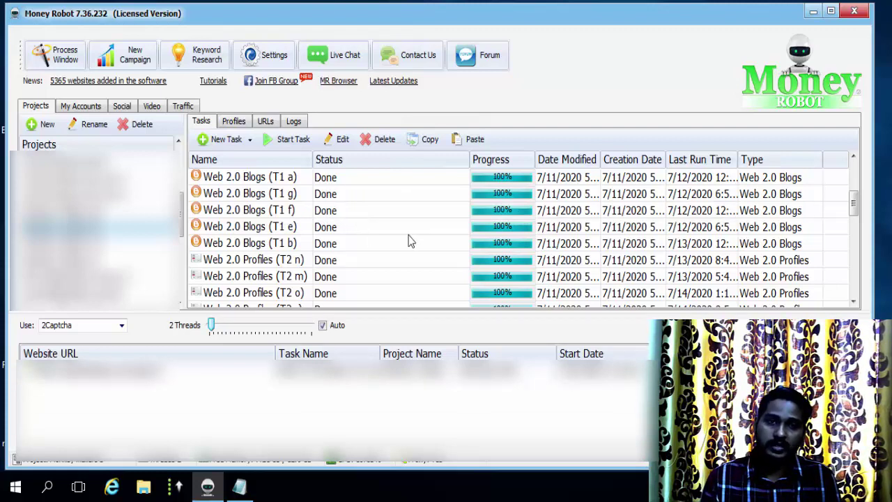
# Step: Review the list of URLs created by the selected project, then return to its task list
pyautogui.click(244, 178)
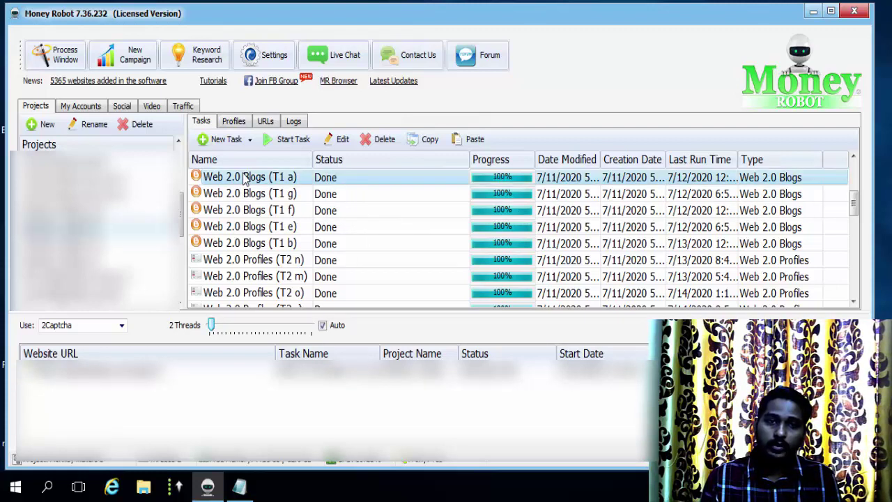
pyautogui.click(265, 121)
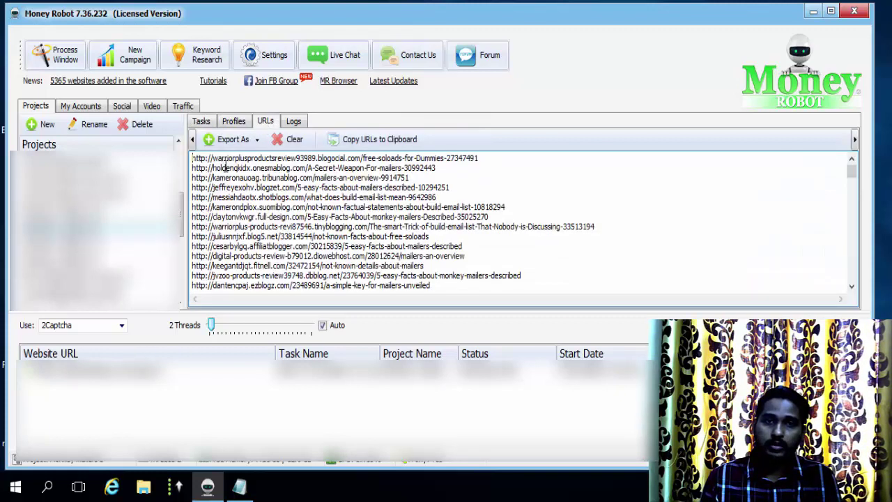
pyautogui.scroll(-6, 426, 187)
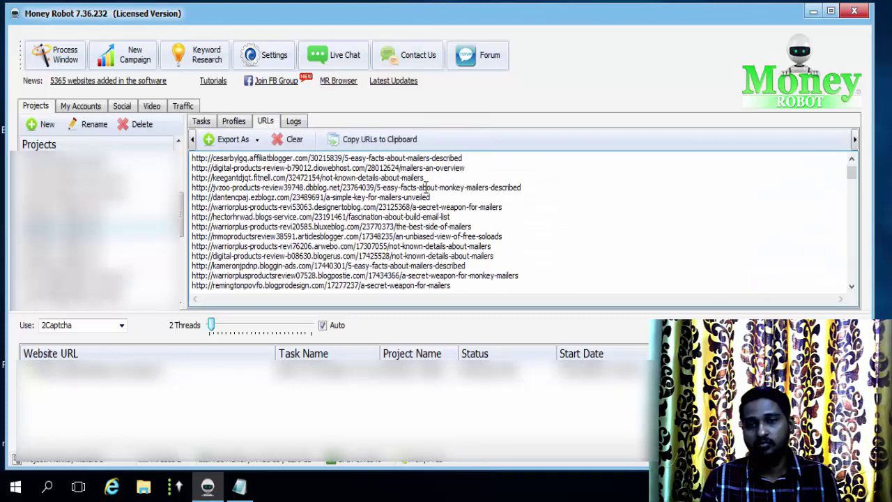
pyautogui.scroll(-5, 426, 187)
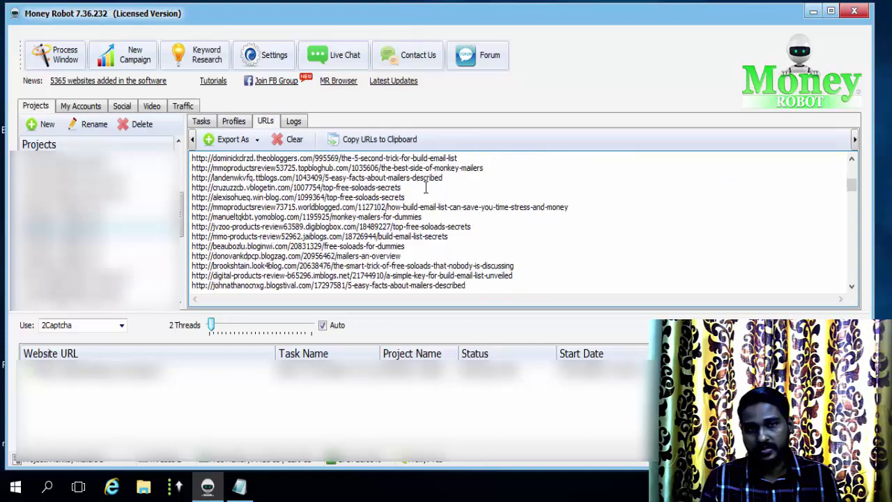
pyautogui.click(200, 122)
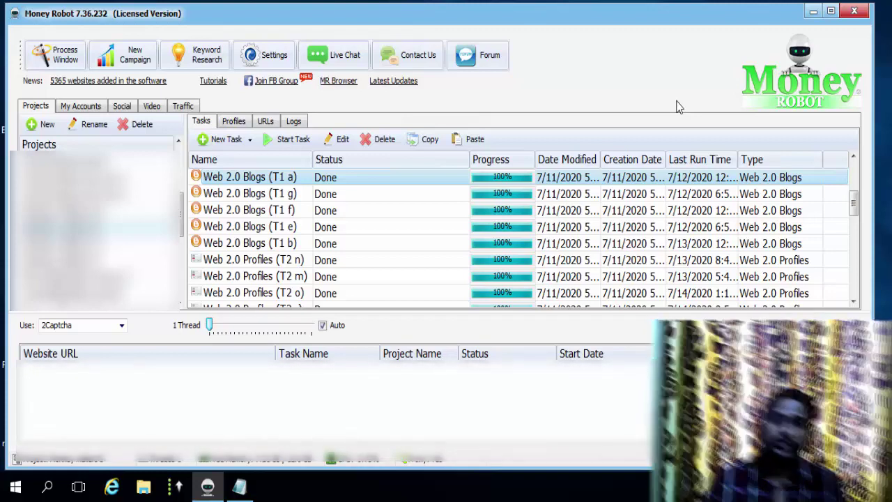
# Step: Start a new SEO campaign and name it "email mark"
pyautogui.click(131, 58)
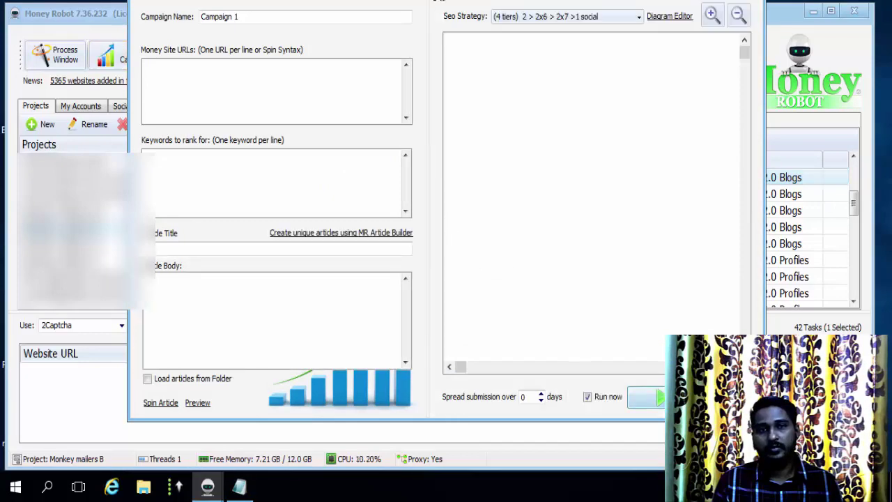
pyautogui.moveTo(452, 36); pyautogui.dragTo(475, 86)
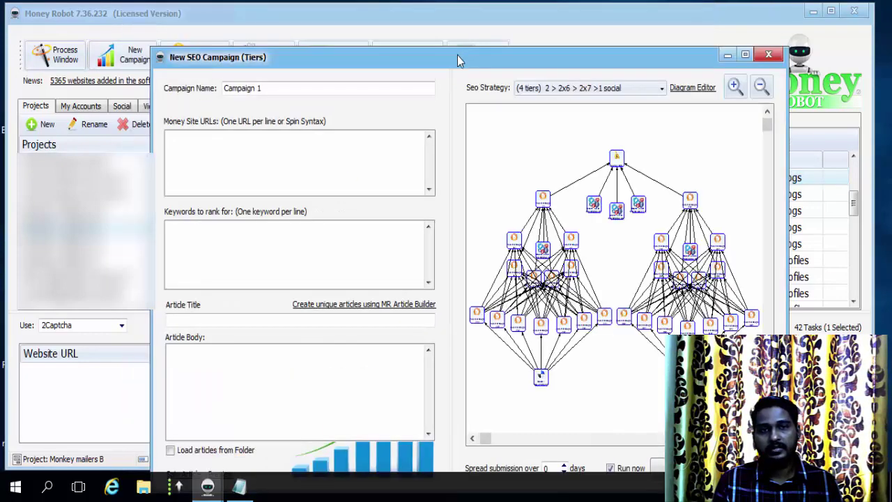
pyautogui.tripleClick(270, 89)
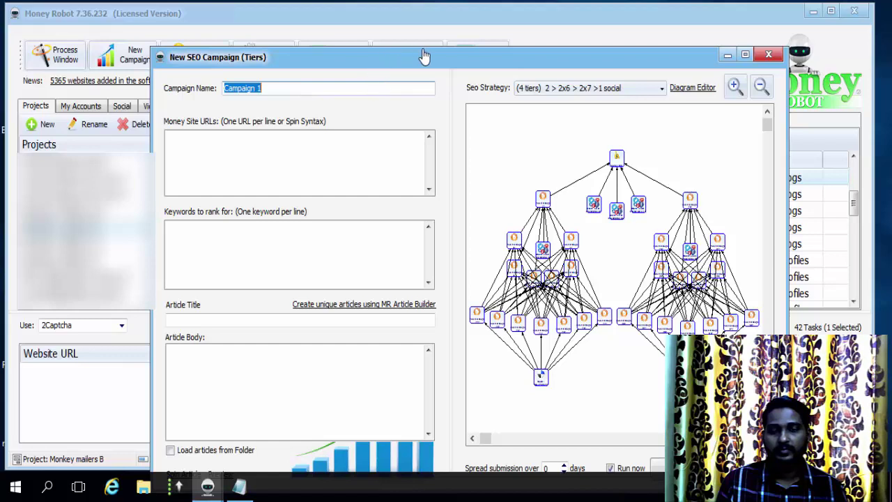
pyautogui.write('email mark')
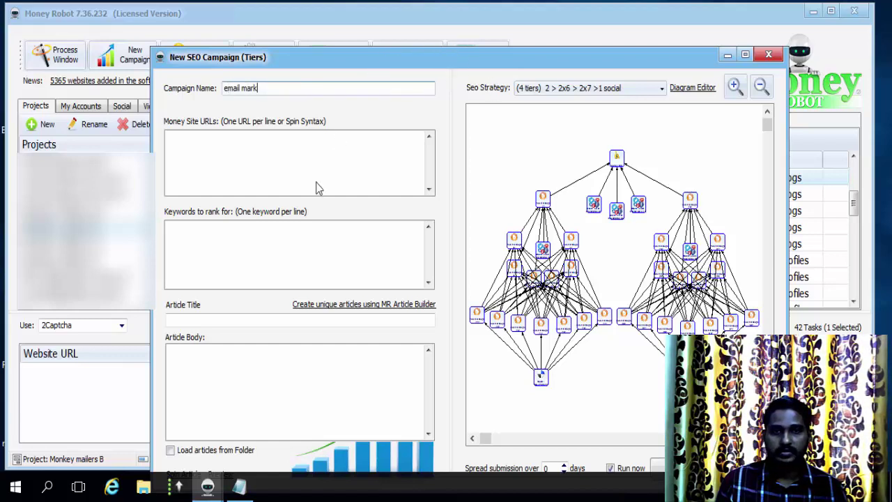
pyautogui.click(271, 155)
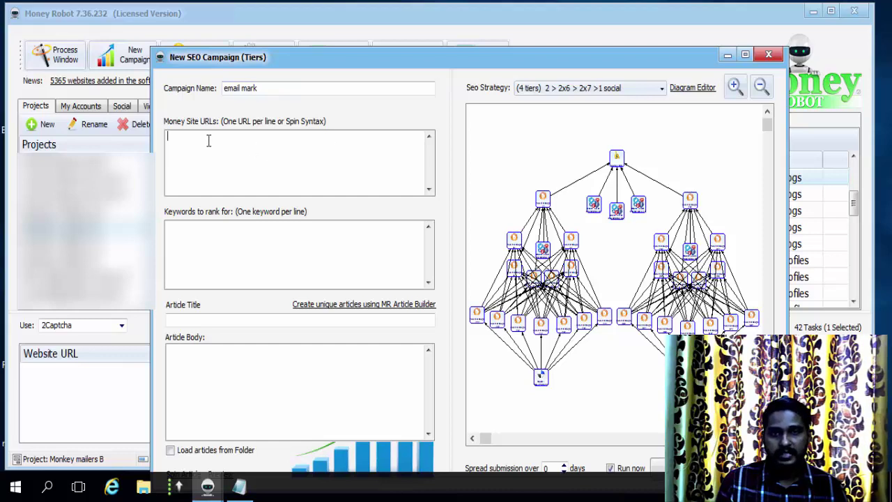
pyautogui.rightClick(249, 146)
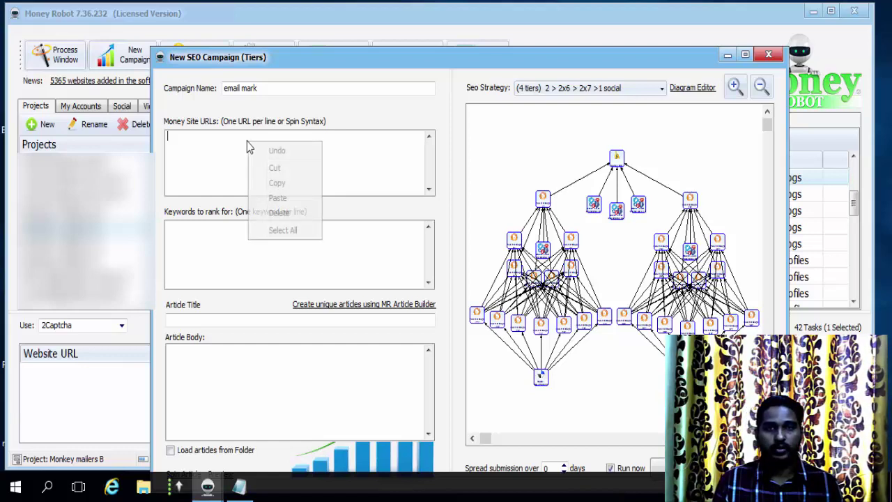
# Step: Enter "email marketing funnel strategy" and "email marketing free course" as the keywords to rank for, one per line
pyautogui.click(236, 149)
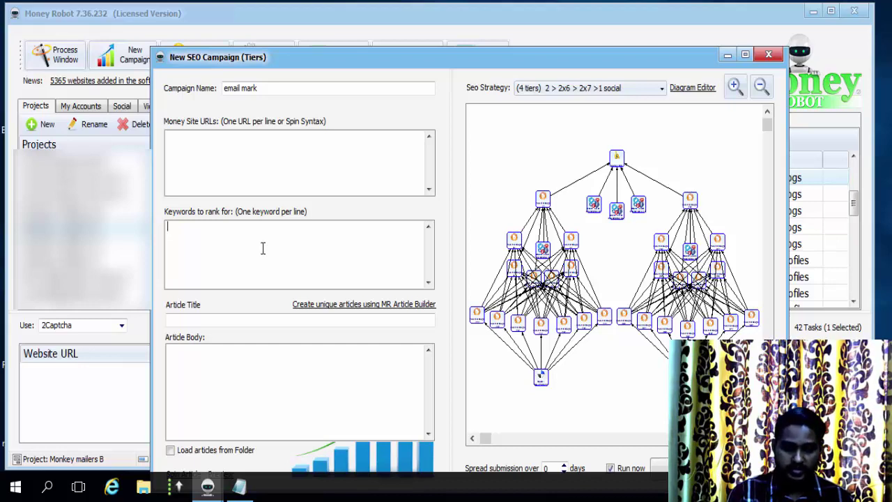
pyautogui.write('emai')
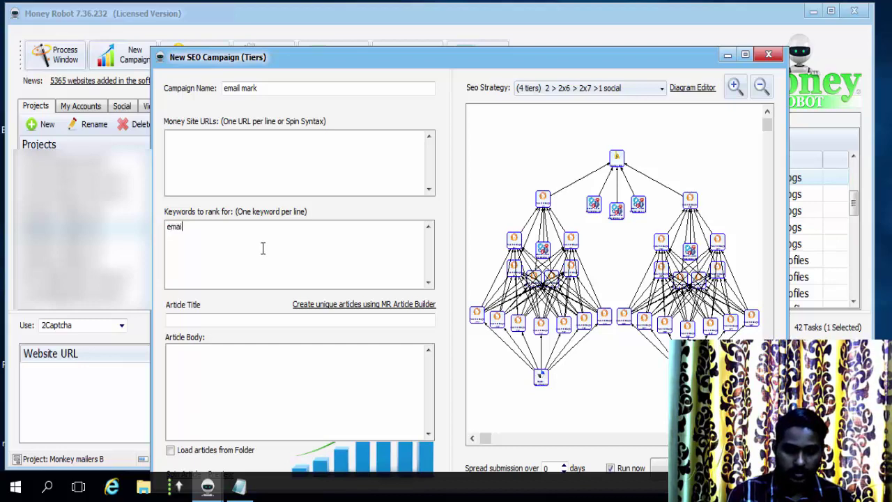
pyautogui.write('l marketing')
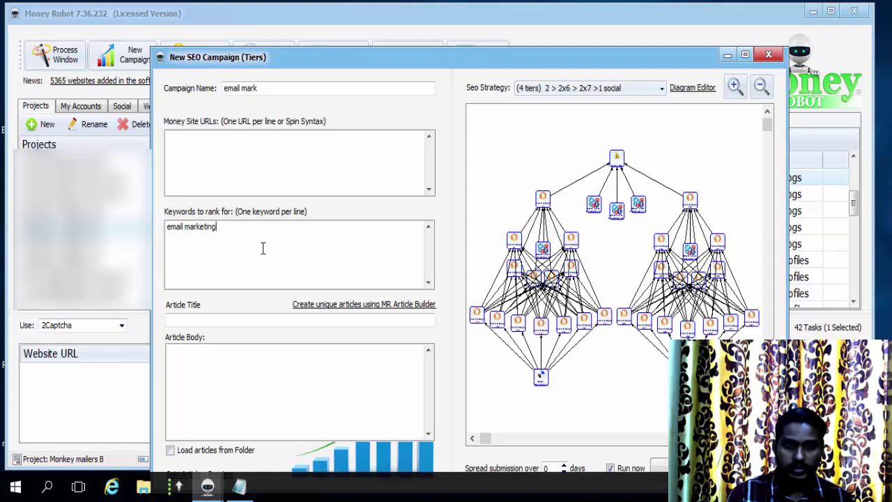
pyautogui.write(' fun')
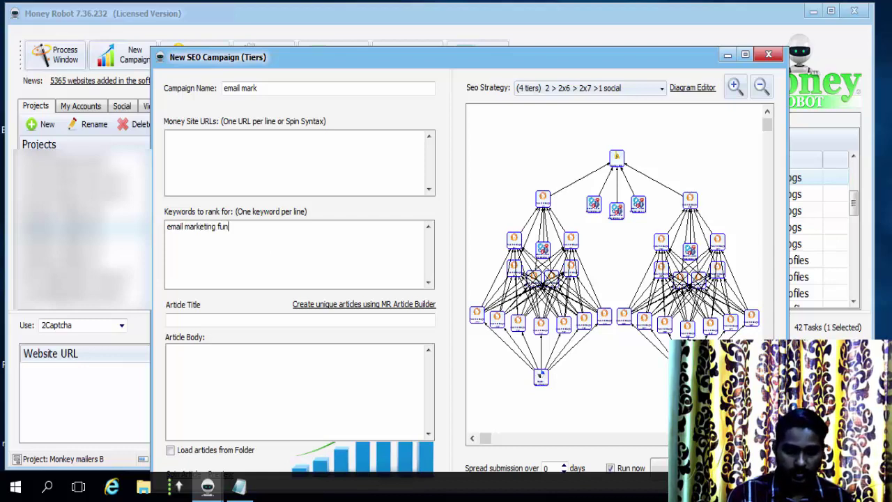
pyautogui.write('nel strategy ')
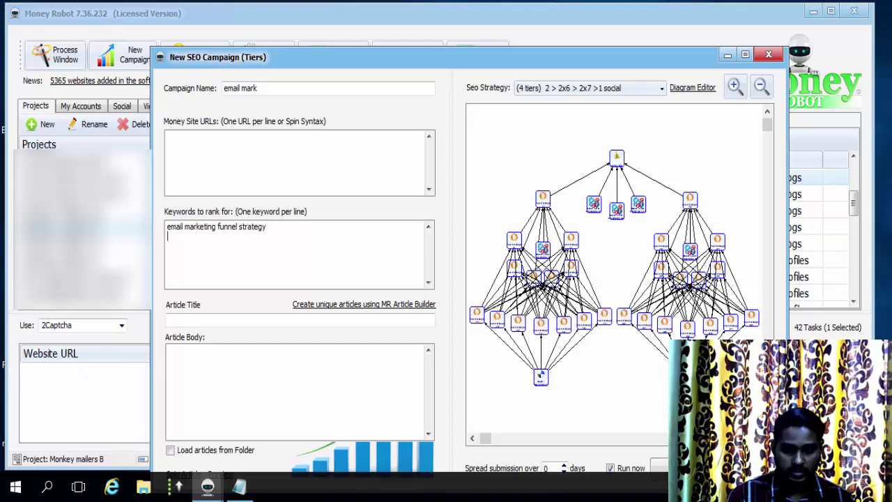
pyautogui.write('email ')
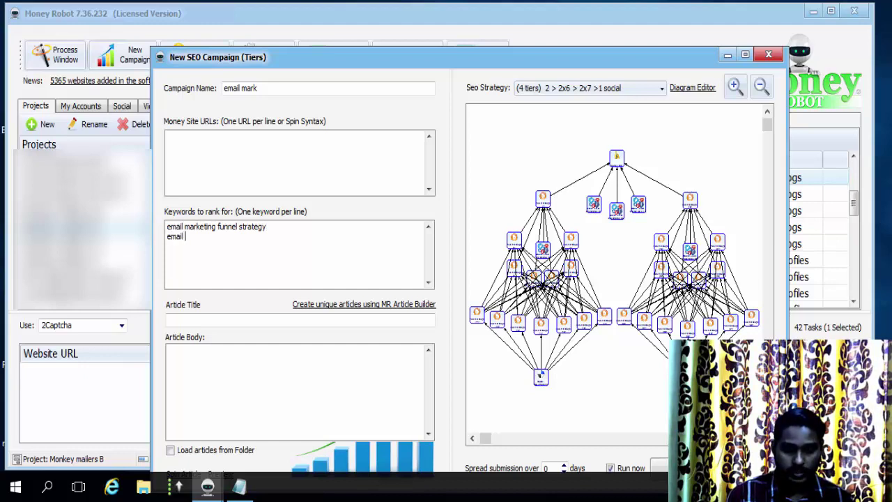
pyautogui.write('marketing fr')
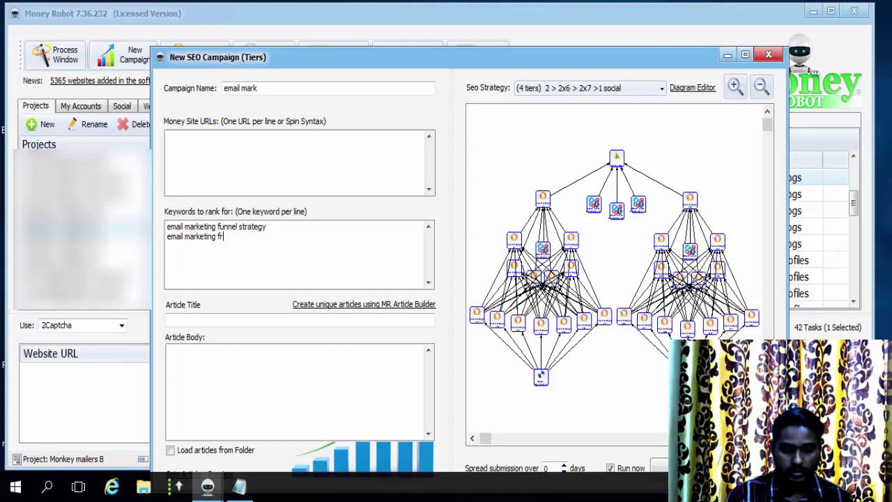
pyautogui.write('ee course')
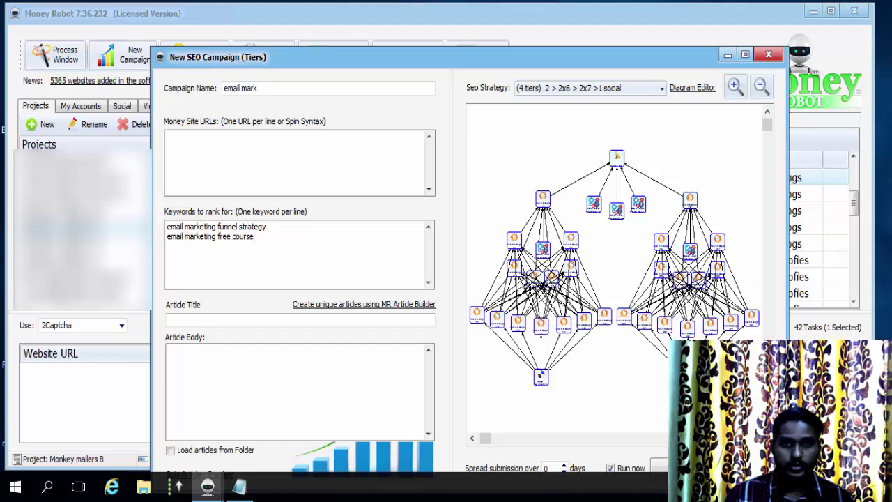
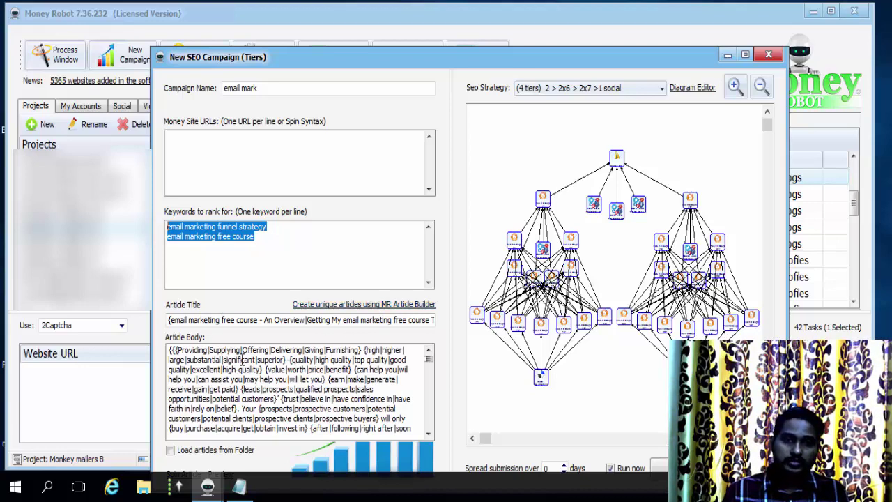
# Step: Preview the campaign's spun article, read through it, spin it again for another version, and close the preview
pyautogui.click(443, 43)
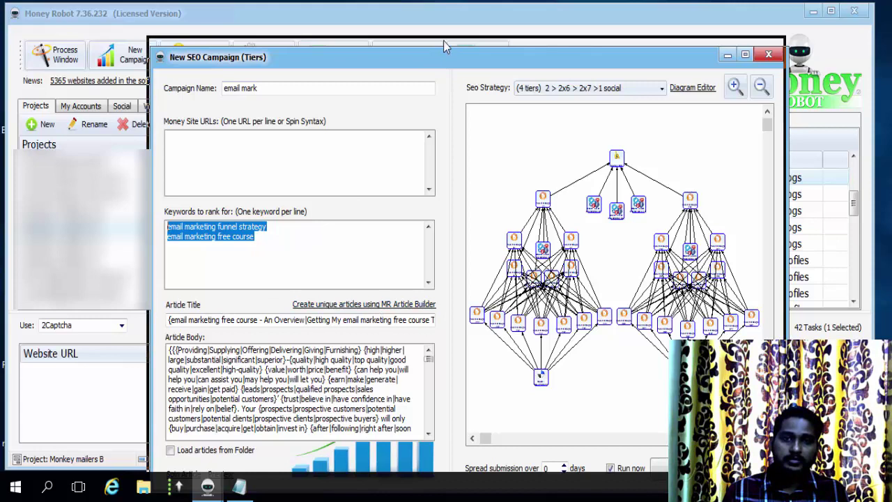
pyautogui.moveTo(447, 28); pyautogui.dragTo(447, 21)
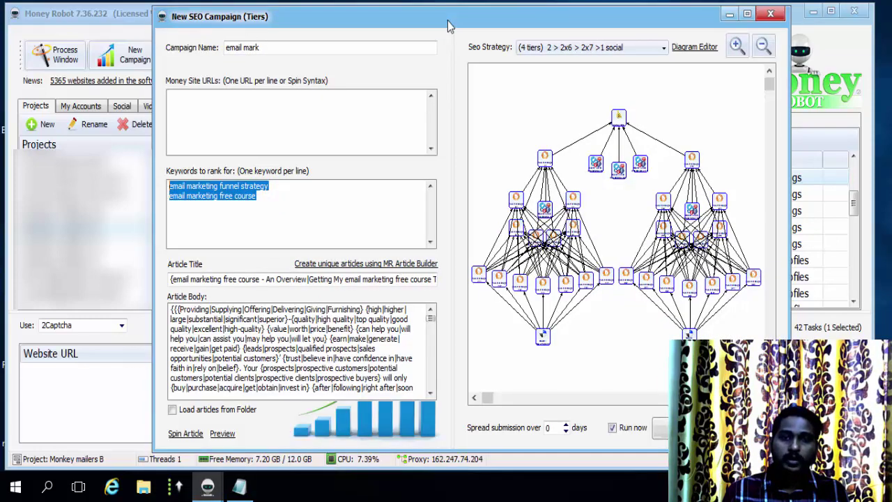
pyautogui.click(223, 434)
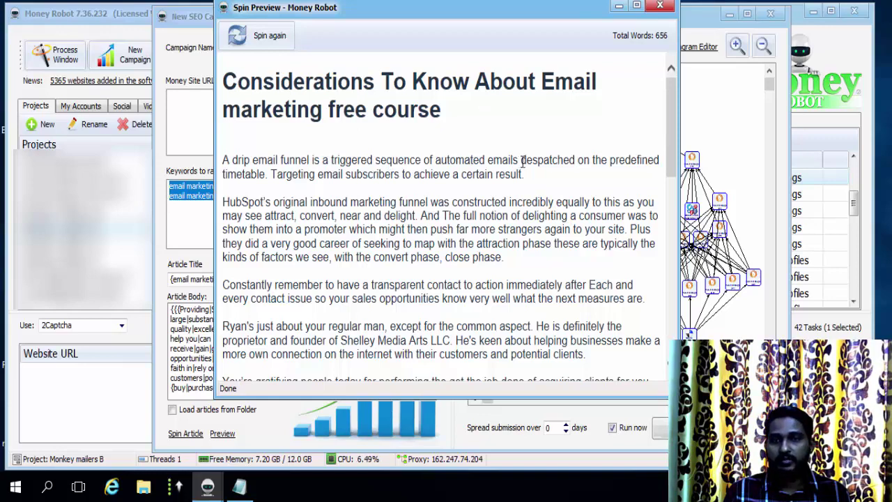
pyautogui.scroll(-10, 491, 239)
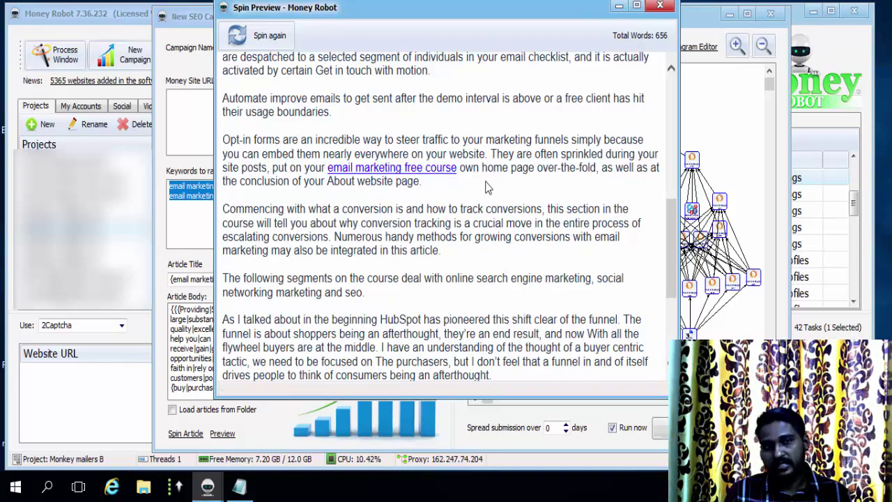
pyautogui.scroll(-5, 427, 291)
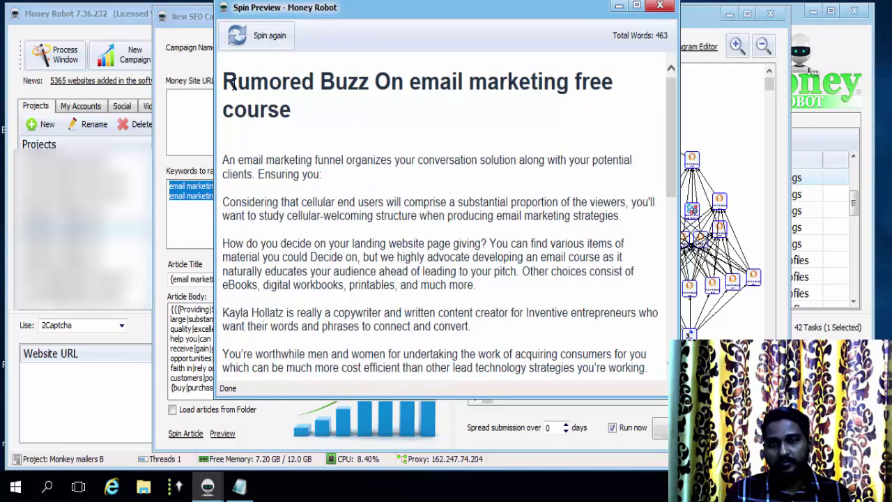
pyautogui.click(259, 41)
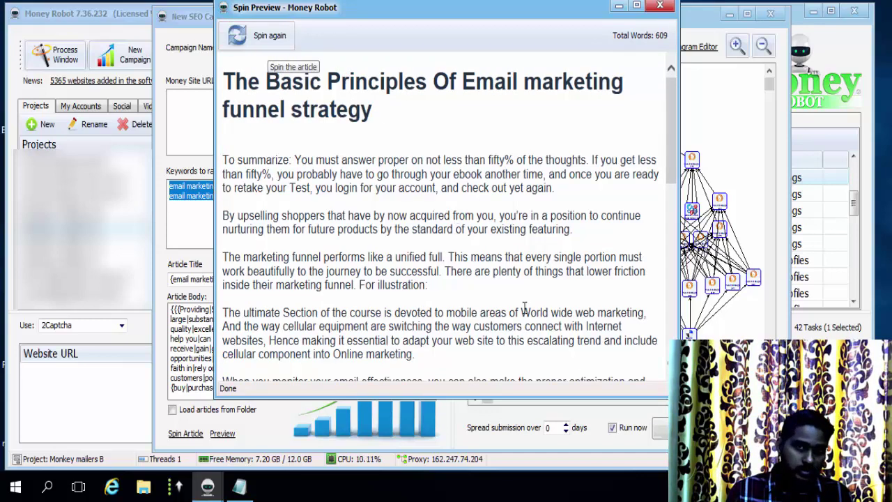
pyautogui.click(660, 6)
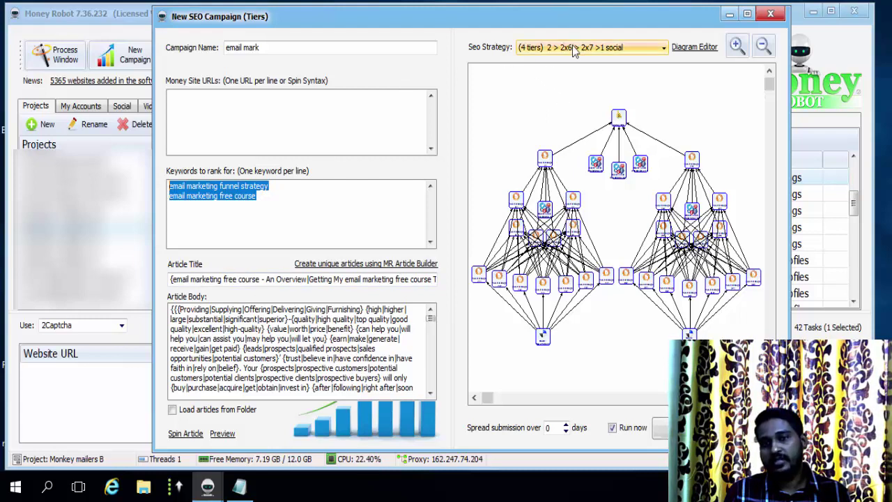
# Step: Set the campaign's SEO strategy to "1 > 3 > 12"
pyautogui.click(660, 49)
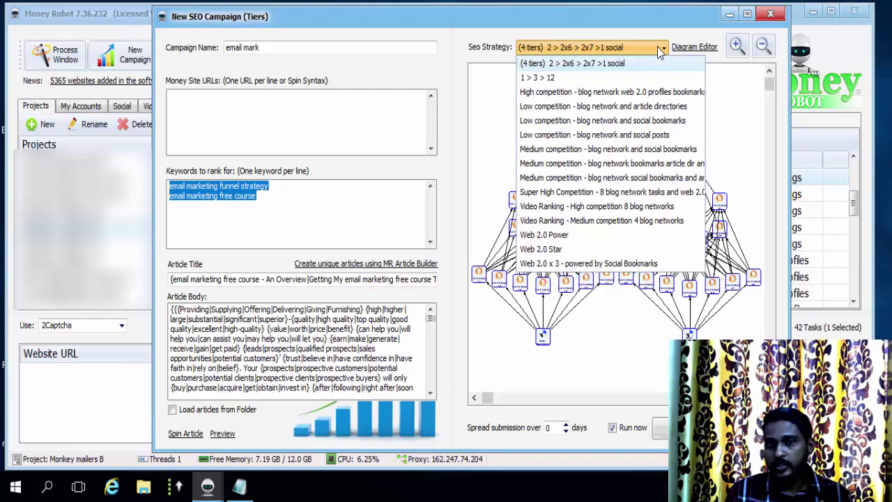
pyautogui.click(548, 79)
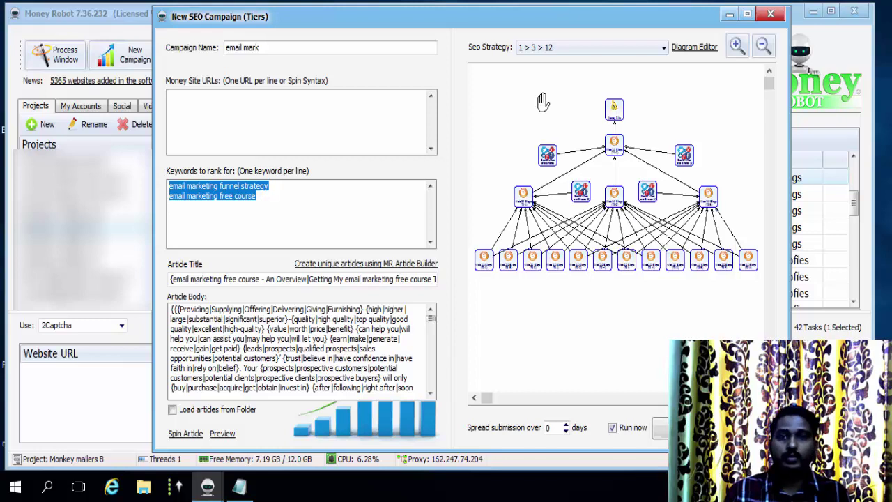
# Step: Examine the strategy diagram up close, from the Money Site through the tier 1 and tier 2 blogs to the tier 3 blogs
pyautogui.click(739, 53)
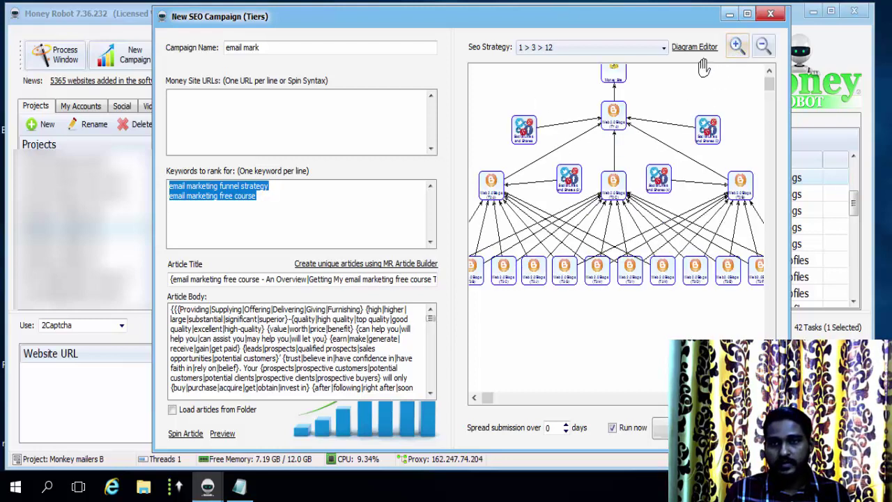
pyautogui.click(739, 53)
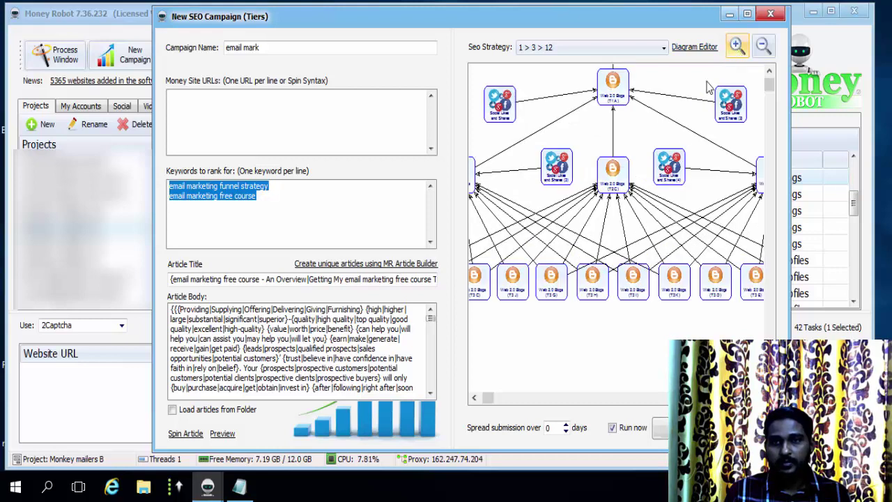
pyautogui.moveTo(628, 234); pyautogui.dragTo(635, 291)
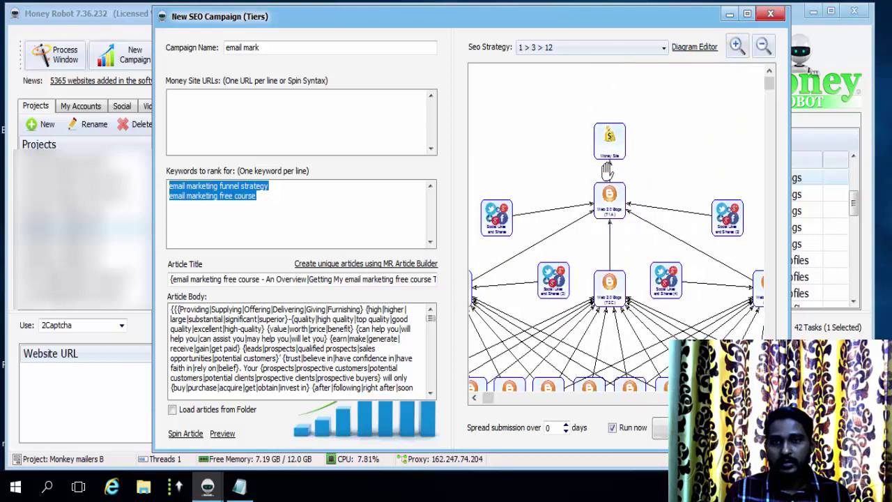
pyautogui.click(737, 49)
pyautogui.click(738, 49)
pyautogui.click(737, 49)
pyautogui.moveTo(693, 221); pyautogui.dragTo(712, 316)
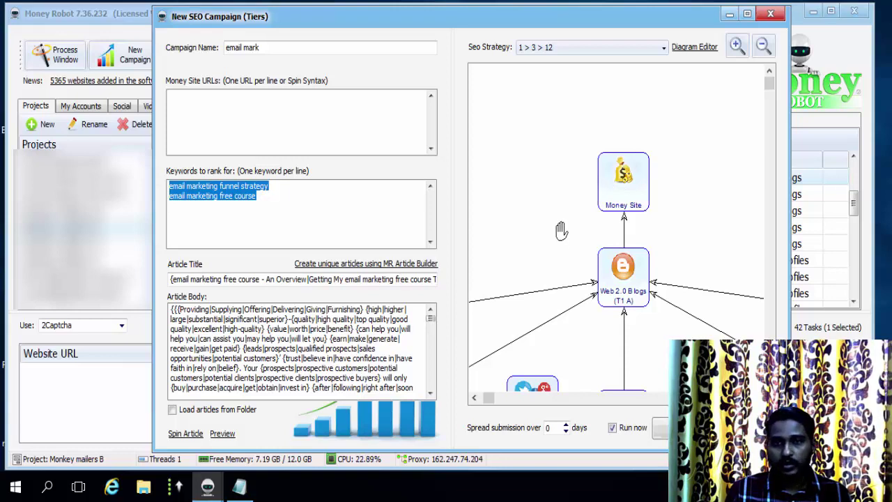
pyautogui.moveTo(561, 230); pyautogui.dragTo(575, 147)
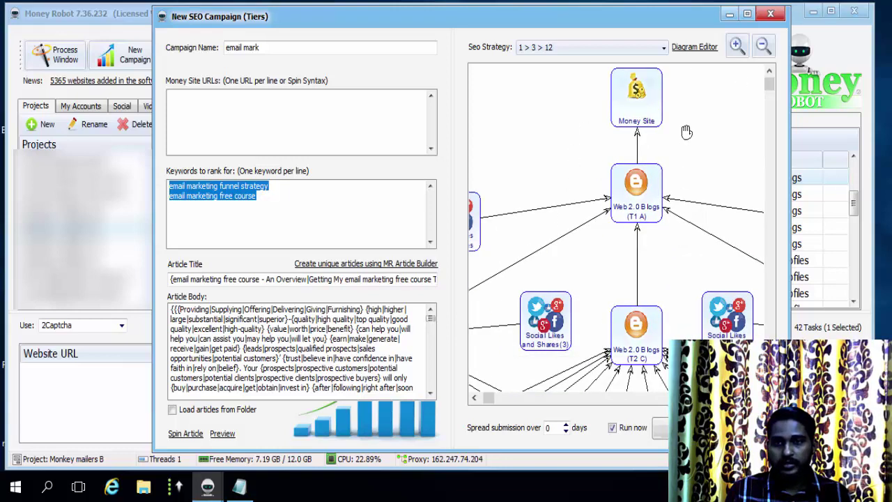
pyautogui.scroll(-3, 655, 209)
pyautogui.scroll(-2, 624, 212)
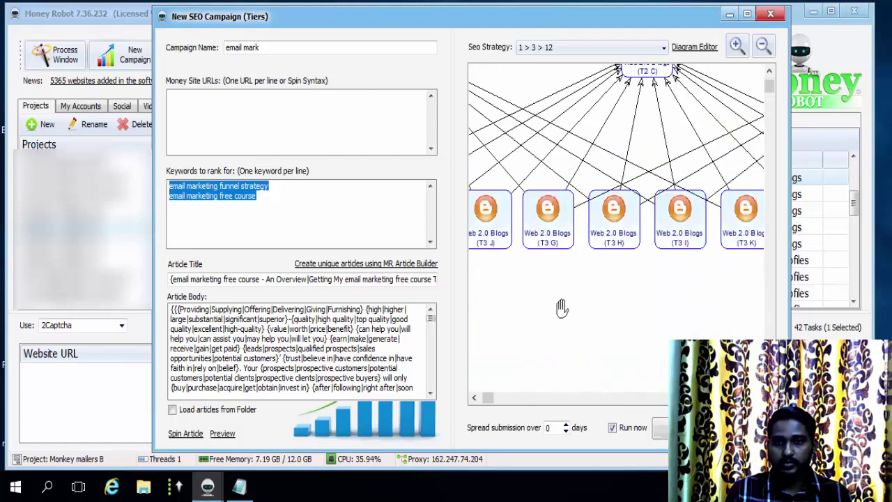
# Step: Examine the tier 3 blogs in the strategy diagram and how they link up to the T2 A blog
pyautogui.moveTo(584, 308); pyautogui.dragTo(677, 319)
pyautogui.moveTo(565, 306); pyautogui.dragTo(689, 321)
pyautogui.moveTo(528, 318); pyautogui.dragTo(623, 310)
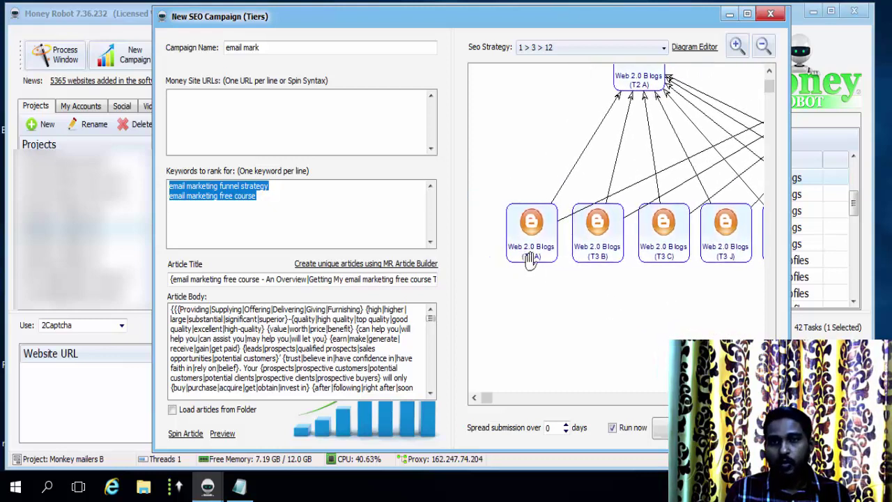
pyautogui.moveTo(658, 292); pyautogui.dragTo(710, 317)
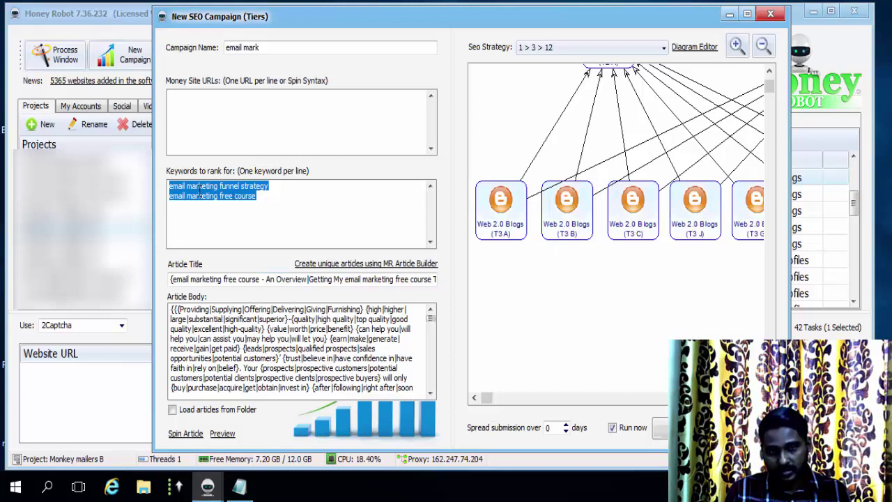
pyautogui.moveTo(657, 273); pyautogui.dragTo(648, 370)
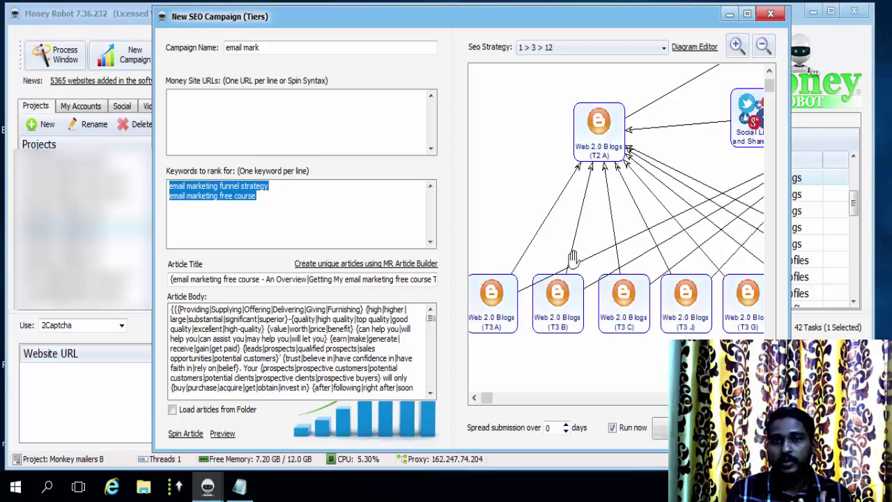
# Step: Examine the T2 A, T2 C and T2 B blogs in the diagram with their social likes and links to the tier 1 blog
pyautogui.moveTo(506, 190); pyautogui.dragTo(499, 215)
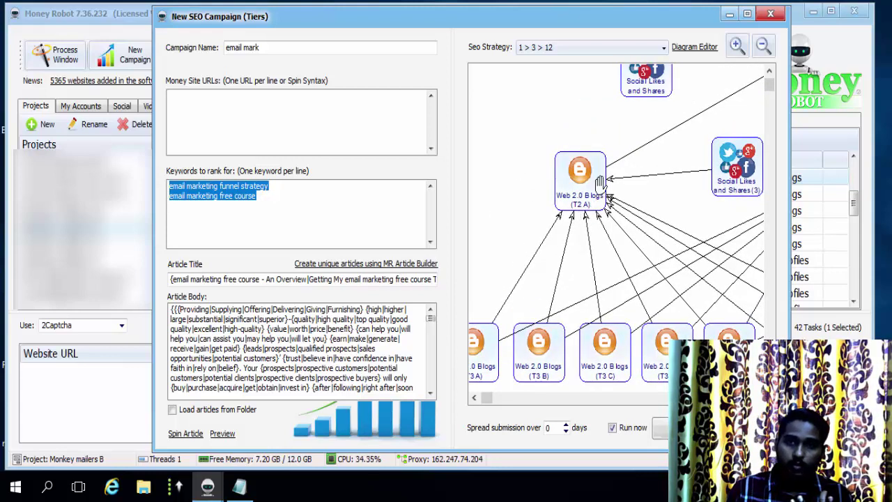
pyautogui.moveTo(530, 179); pyautogui.dragTo(485, 226)
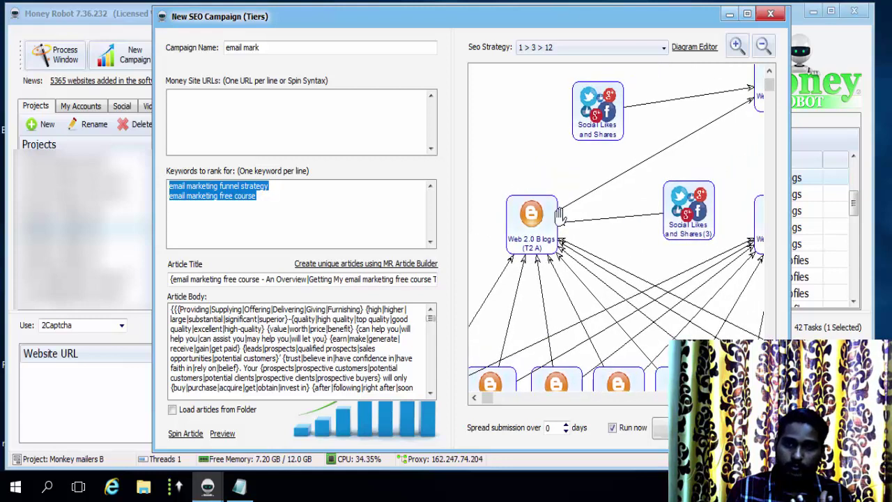
pyautogui.moveTo(591, 227); pyautogui.dragTo(514, 216)
pyautogui.moveTo(687, 223); pyautogui.dragTo(579, 227)
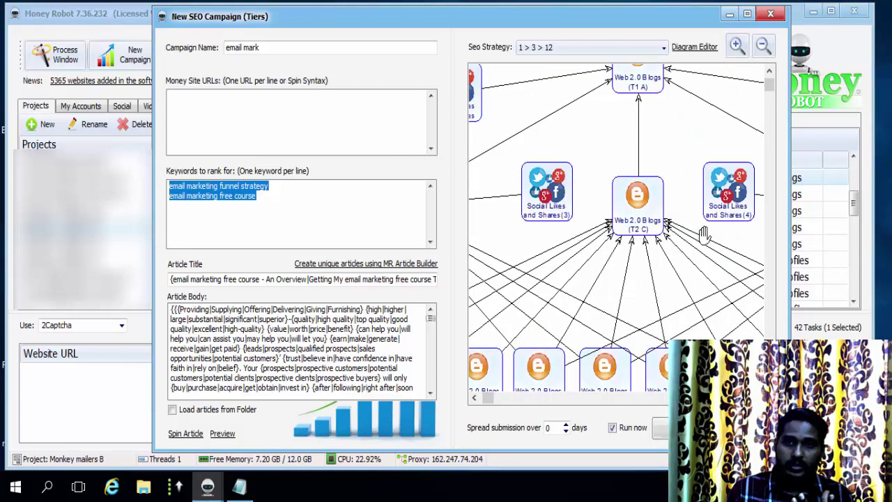
pyautogui.moveTo(653, 240); pyautogui.dragTo(485, 255)
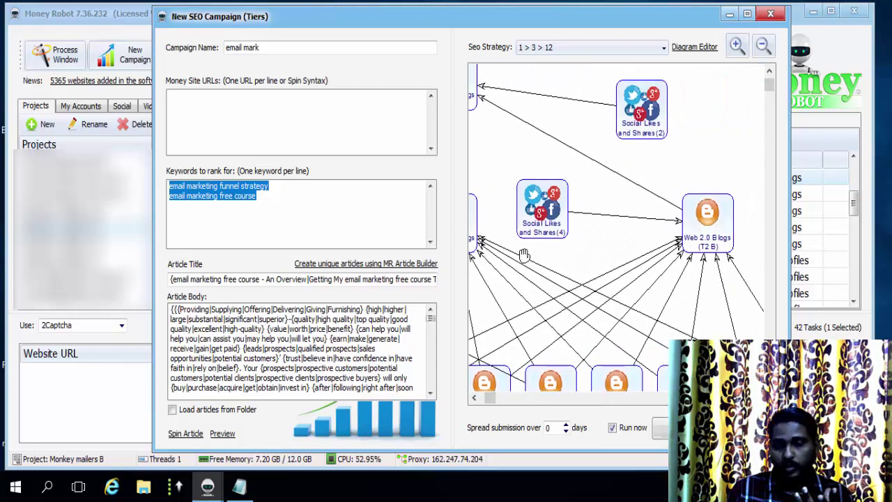
pyautogui.moveTo(543, 247); pyautogui.dragTo(705, 257)
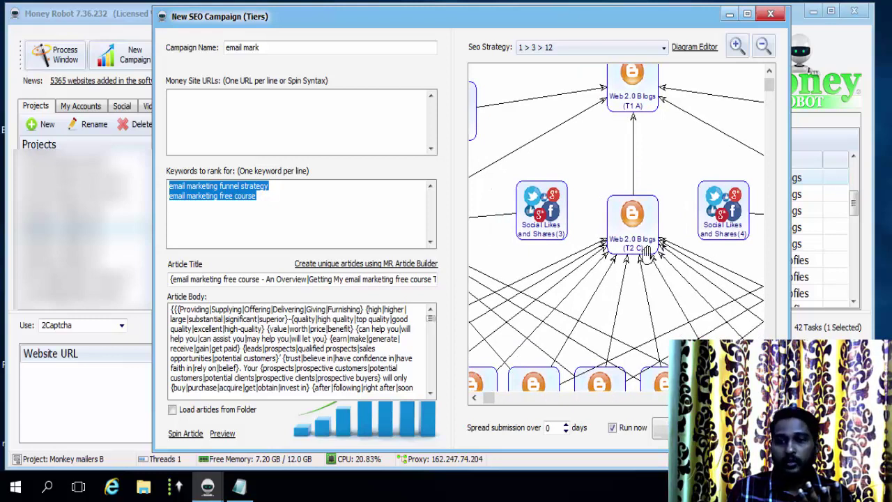
pyautogui.moveTo(516, 261); pyautogui.dragTo(620, 259)
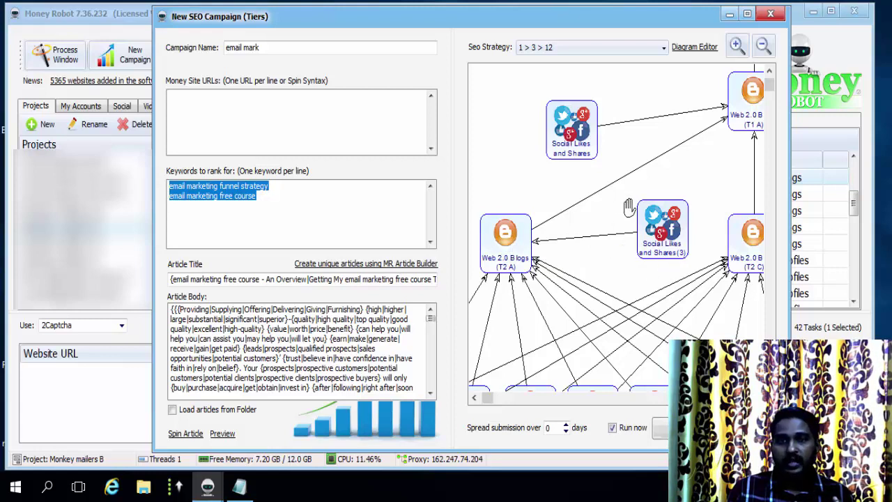
# Step: View the upper part of the strategy diagram at a smaller scale, from the Money Site through T1 A to the tier 2 blogs
pyautogui.moveTo(612, 192); pyautogui.dragTo(563, 251)
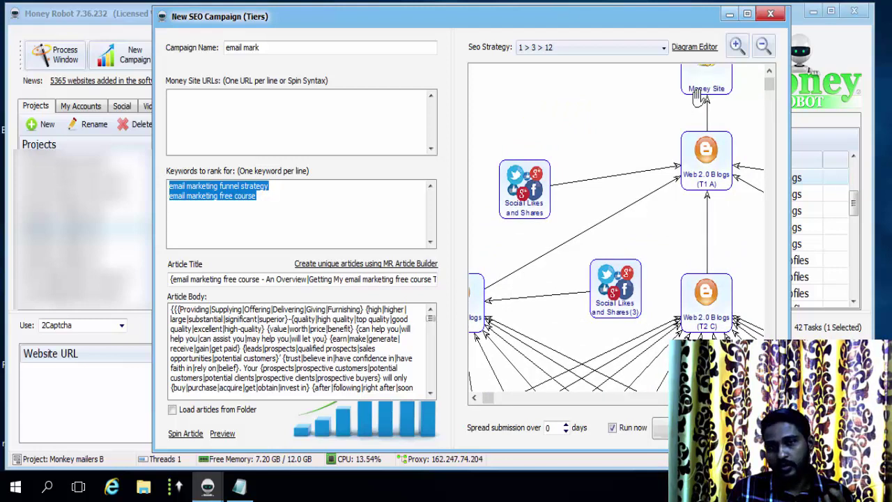
pyautogui.click(765, 49)
pyautogui.click(764, 50)
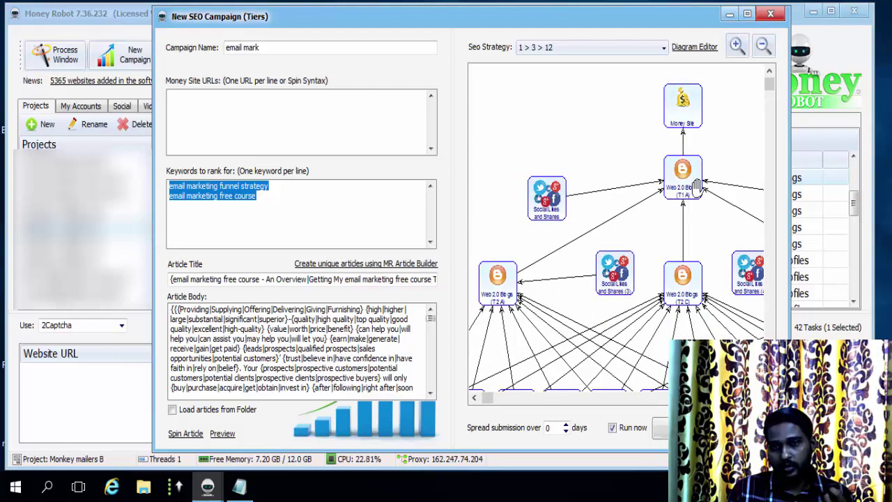
pyautogui.moveTo(704, 219); pyautogui.dragTo(625, 235)
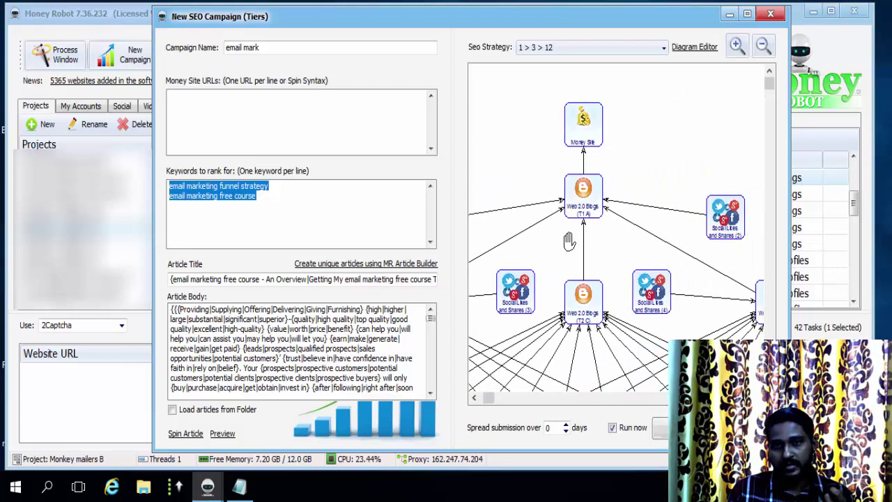
pyautogui.moveTo(509, 191); pyautogui.dragTo(557, 205)
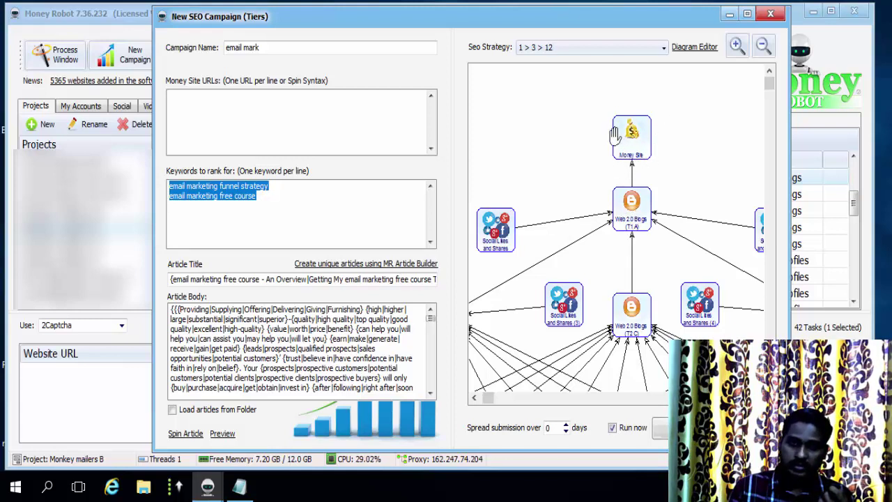
pyautogui.moveTo(675, 158); pyautogui.dragTo(677, 138)
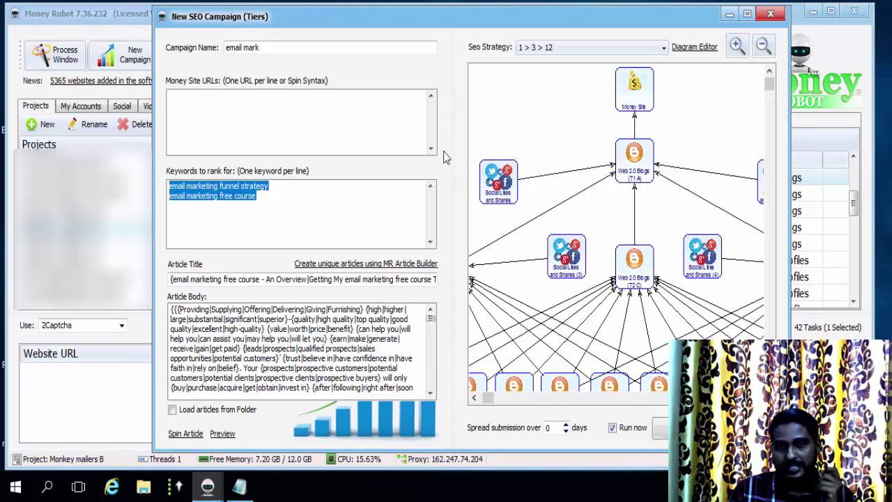
# Step: Show the campaign's advanced options and set it to use the already existing accounts from the Uncategorized category
pyautogui.rightClick(392, 70)
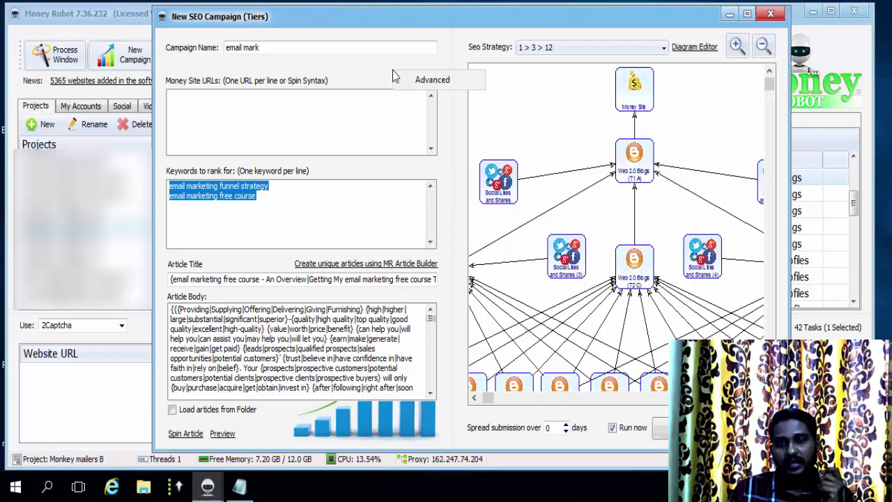
pyautogui.click(427, 81)
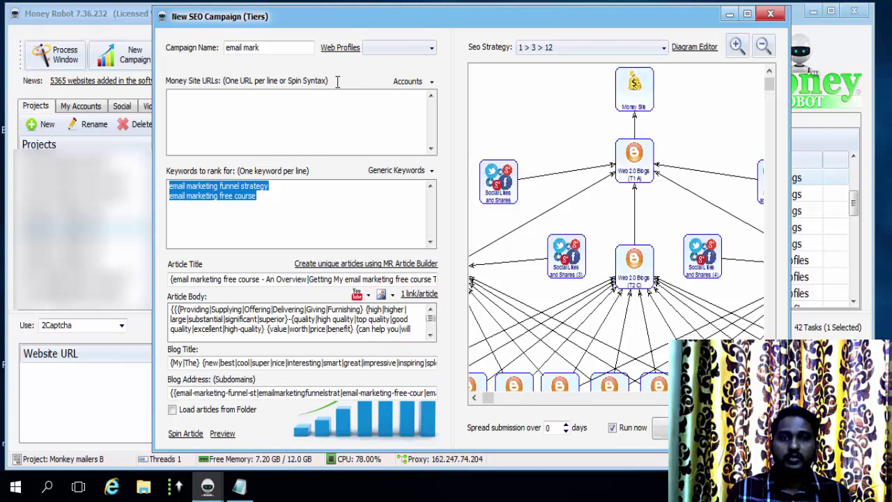
pyautogui.click(429, 81)
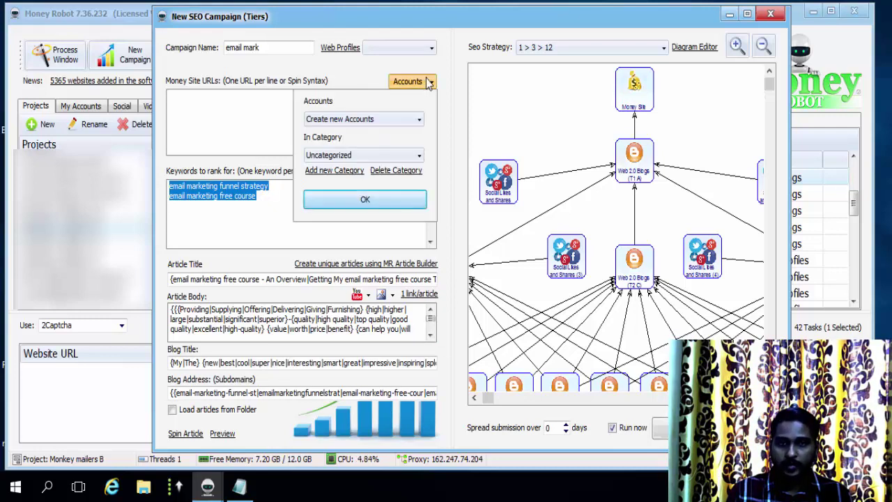
pyautogui.click(394, 122)
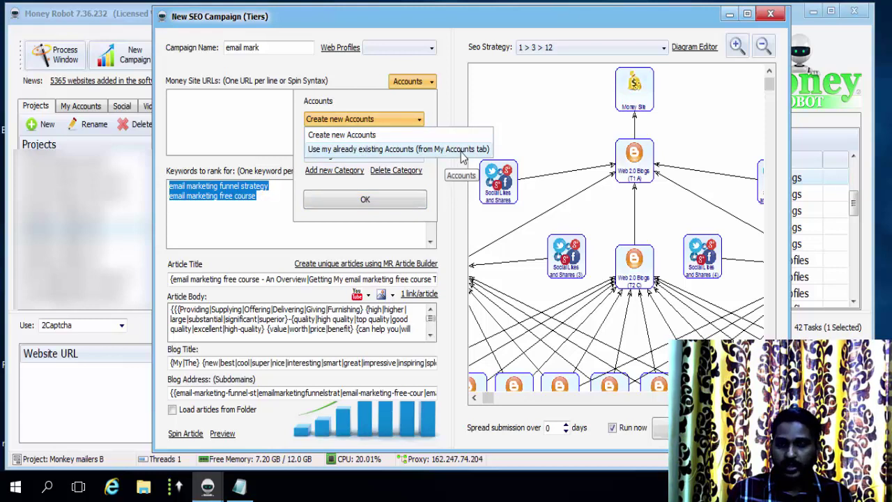
pyautogui.click(409, 94)
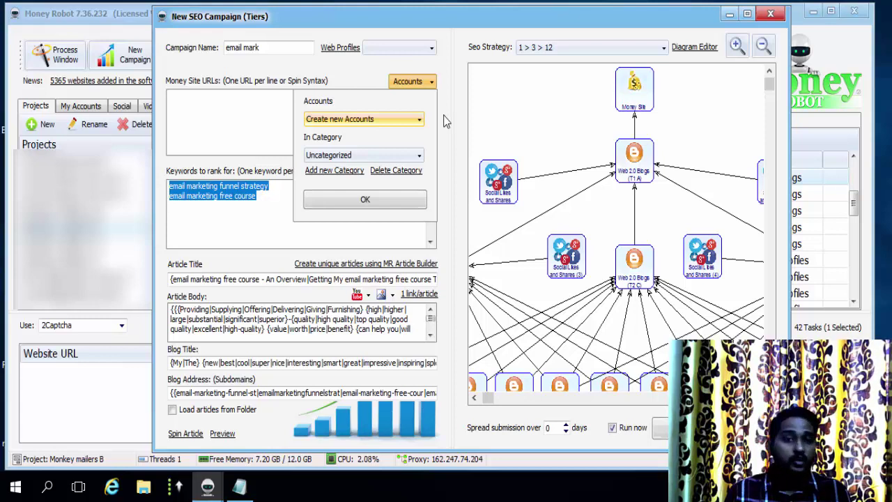
pyautogui.click(419, 119)
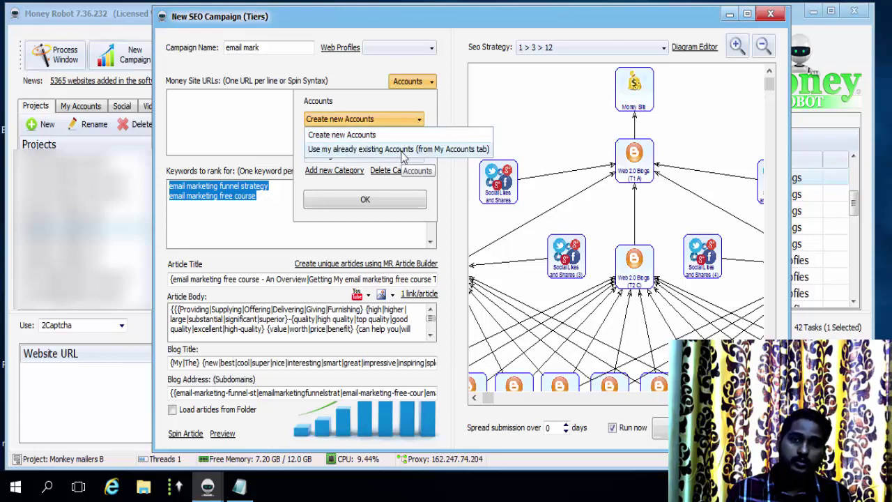
pyautogui.click(406, 149)
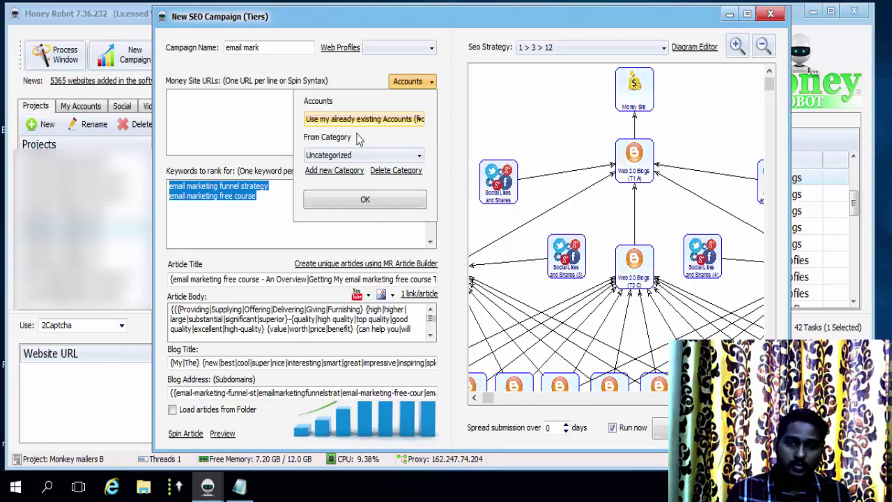
pyautogui.click(365, 200)
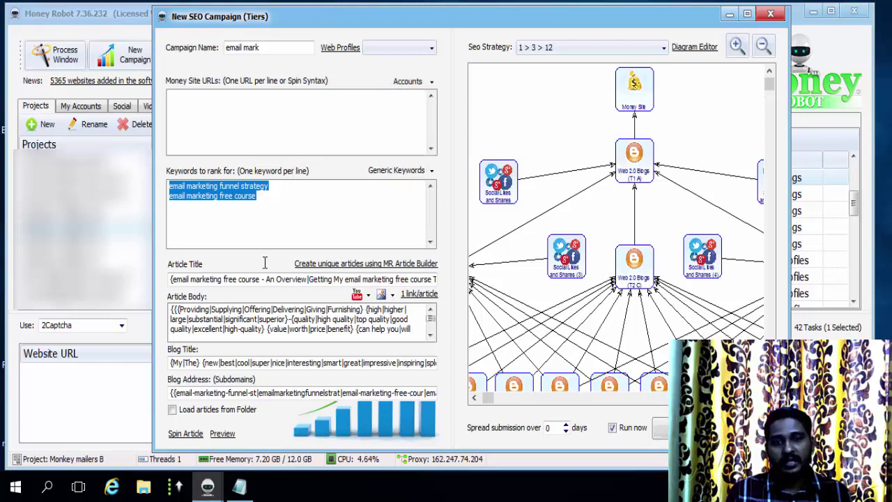
# Step: Set the campaign's share of generic keywords to 50%
pyautogui.click(423, 174)
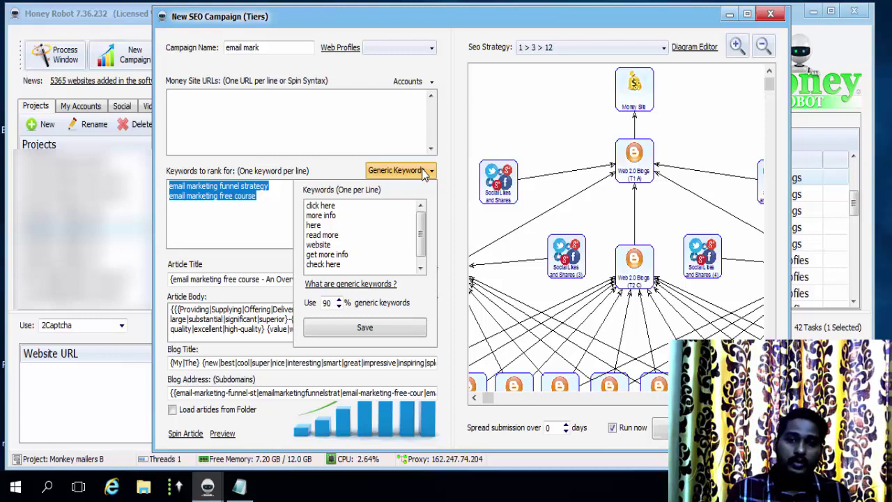
pyautogui.click(323, 304)
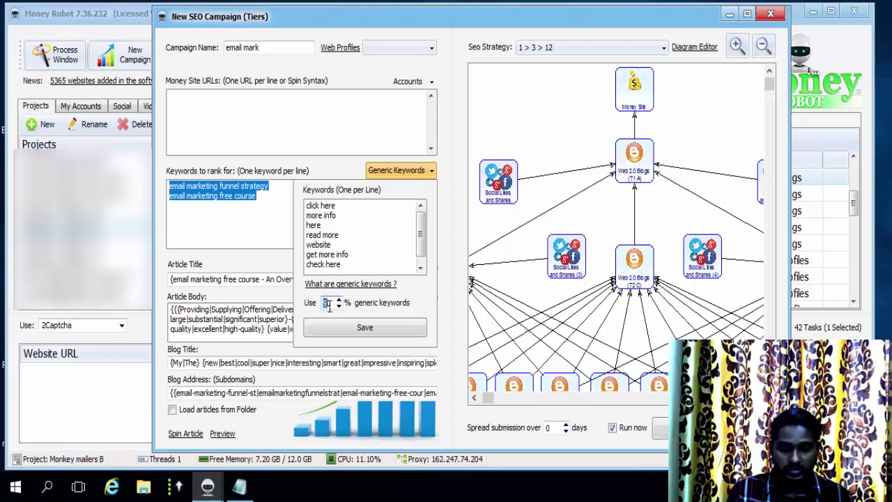
pyautogui.write('50')
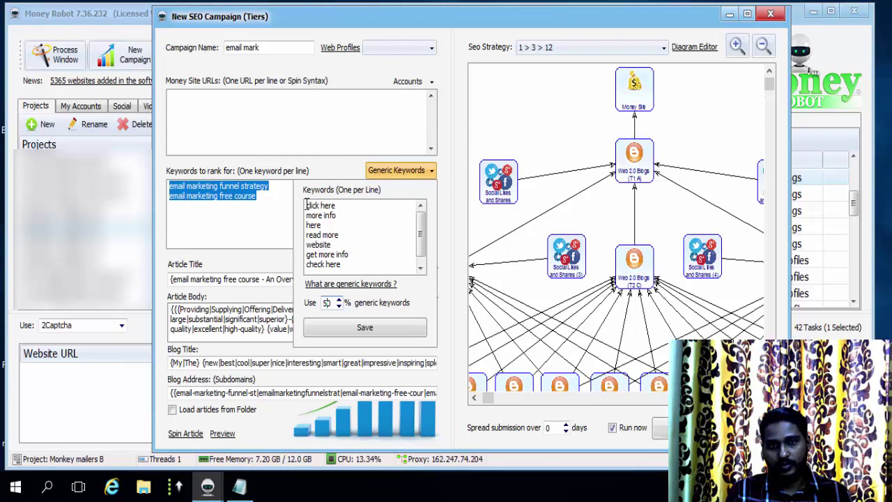
pyautogui.moveTo(306, 205); pyautogui.dragTo(365, 271)
pyautogui.click(361, 262)
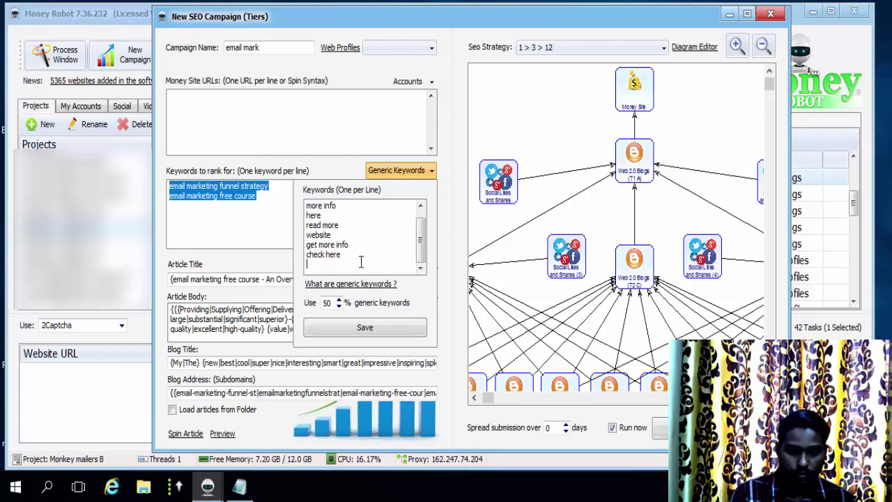
pyautogui.write('naked url')
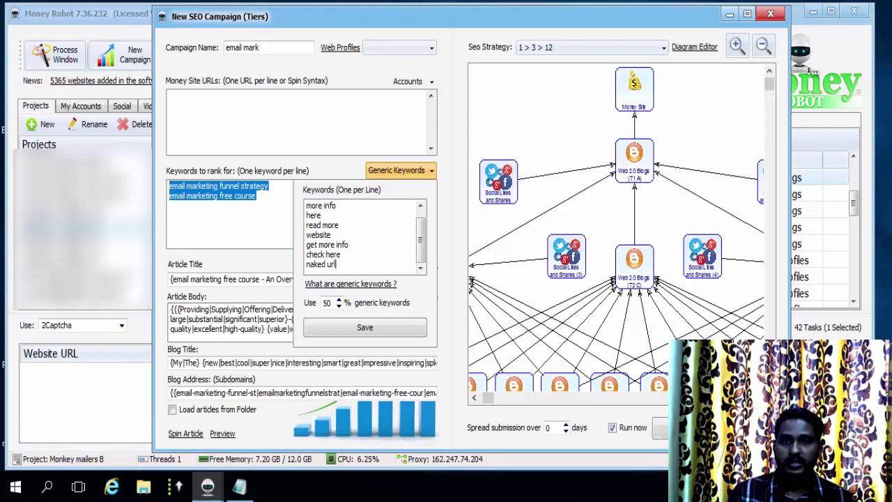
pyautogui.hotkey('shift', 'Home')
pyautogui.press('BackSpace')
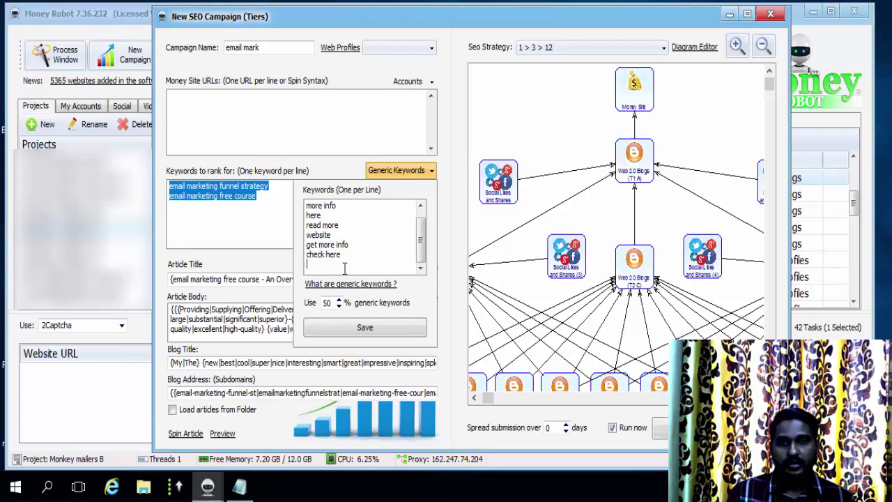
# Step: Save the generic keyword settings and set the article body to use a random number of links per article
pyautogui.click(345, 326)
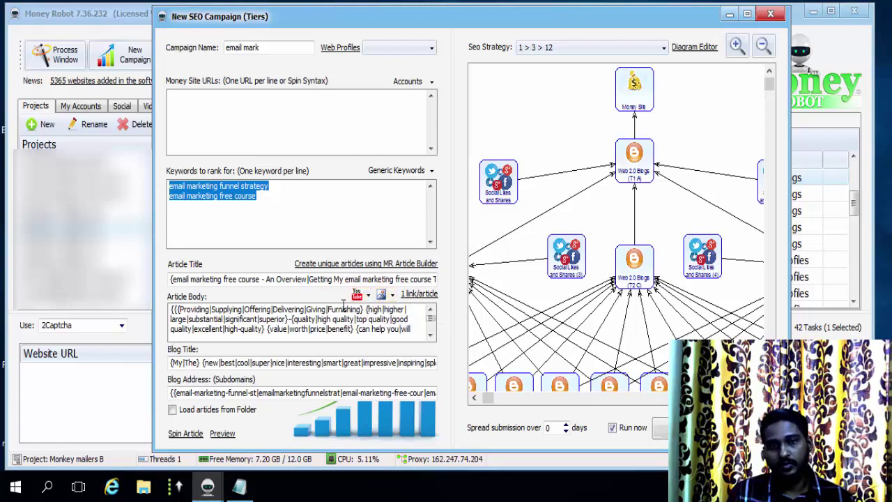
pyautogui.click(426, 296)
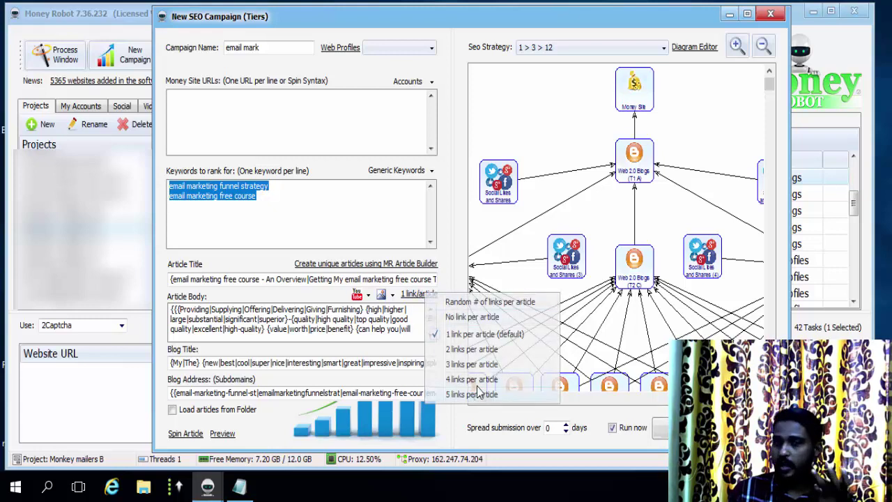
pyautogui.click(470, 305)
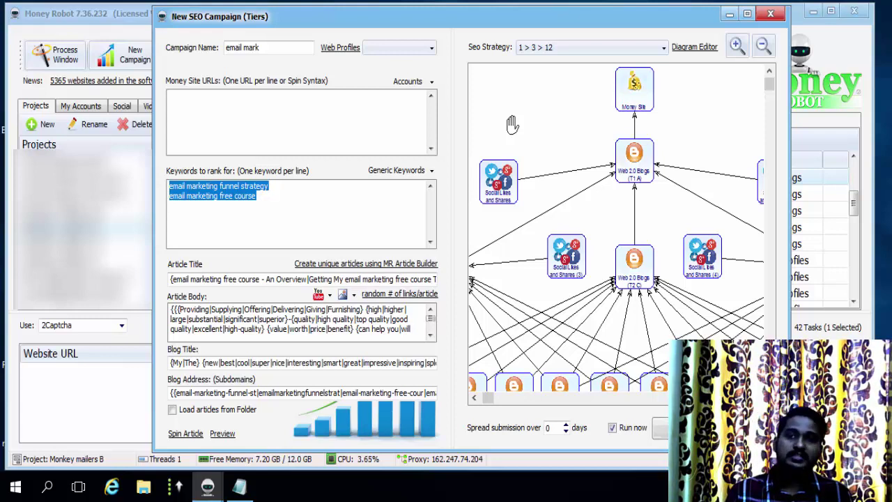
# Step: Close the new campaign window without submitting the campaign
pyautogui.click(772, 16)
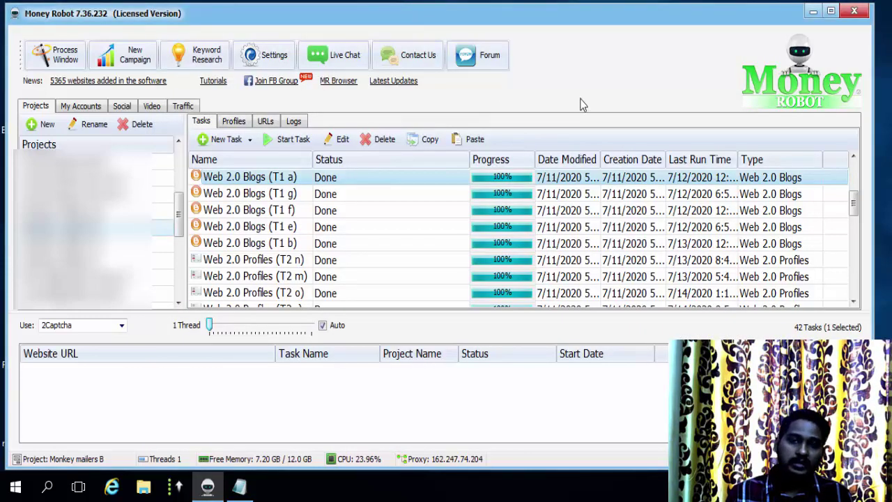